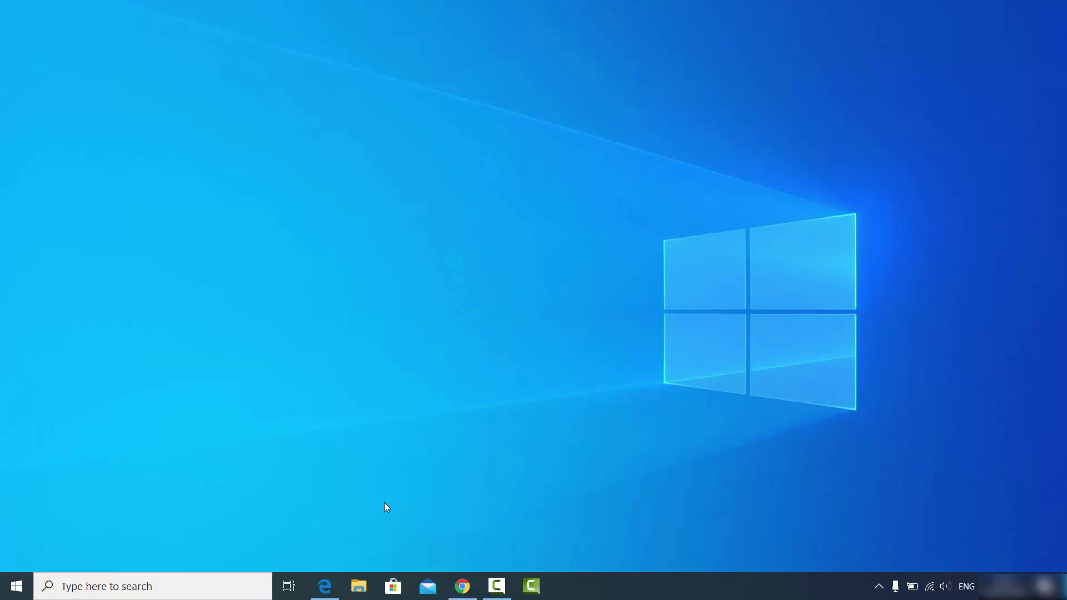
Step: Open the official Rufus website from the browser's search results and download and save the Rufus 3.10 executable
{"action": "left_click", "coordinate": [343, 551]}
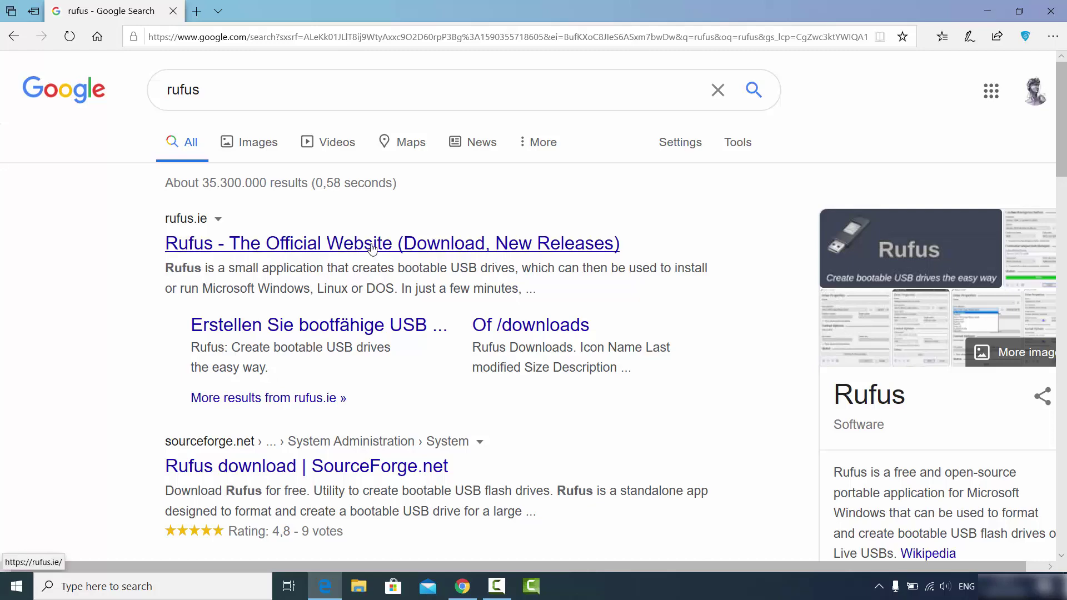
{"action": "left_click", "coordinate": [347, 244]}
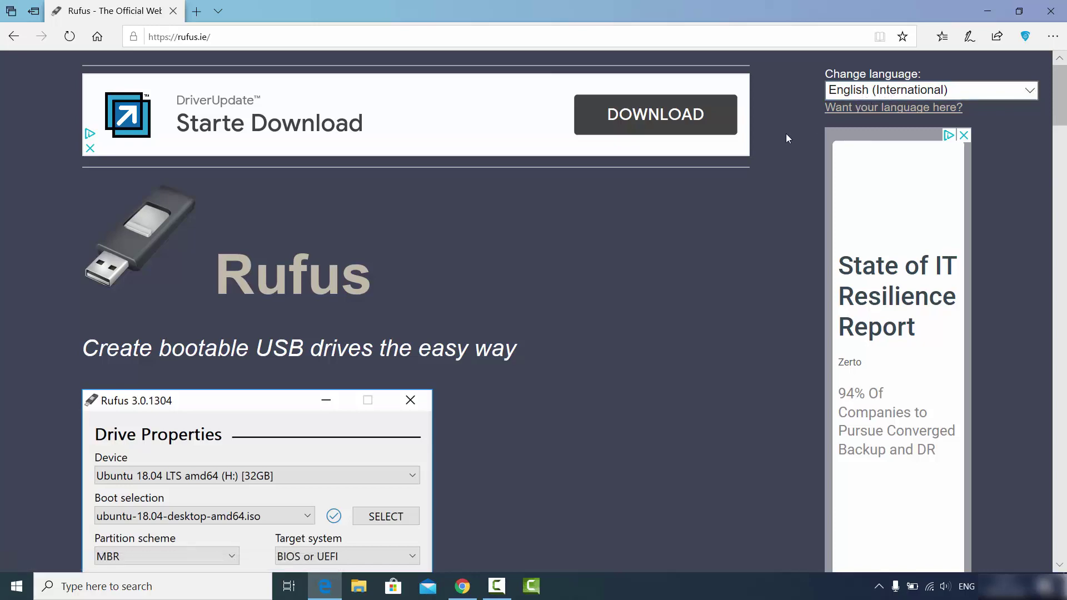
{"action": "scroll", "coordinate": [479, 240], "scroll_direction": "down", "scroll_amount": 10}
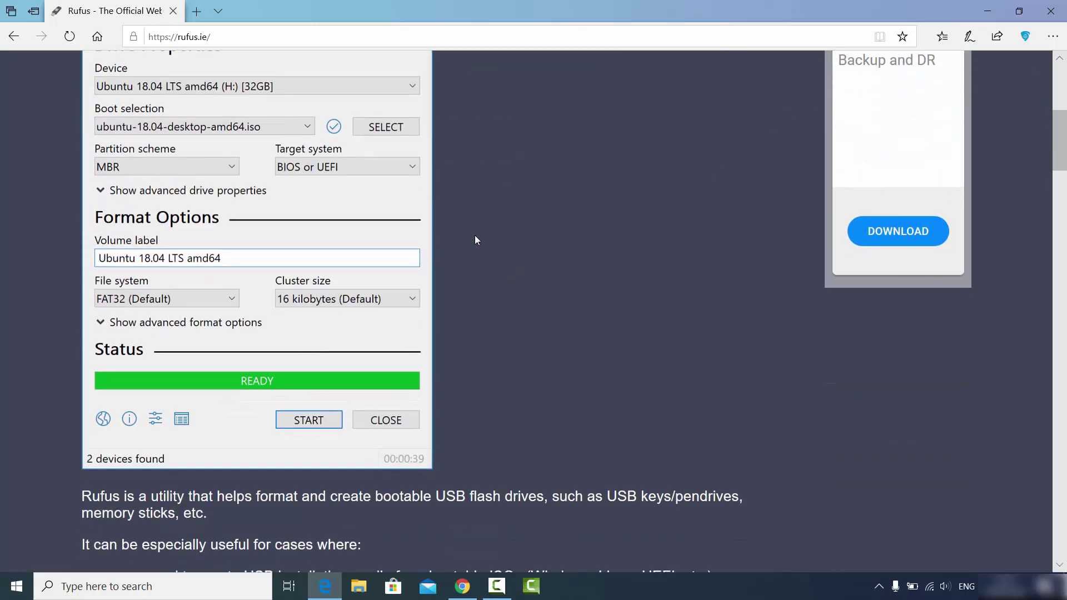
{"action": "scroll", "coordinate": [475, 240], "scroll_direction": "down", "scroll_amount": 4}
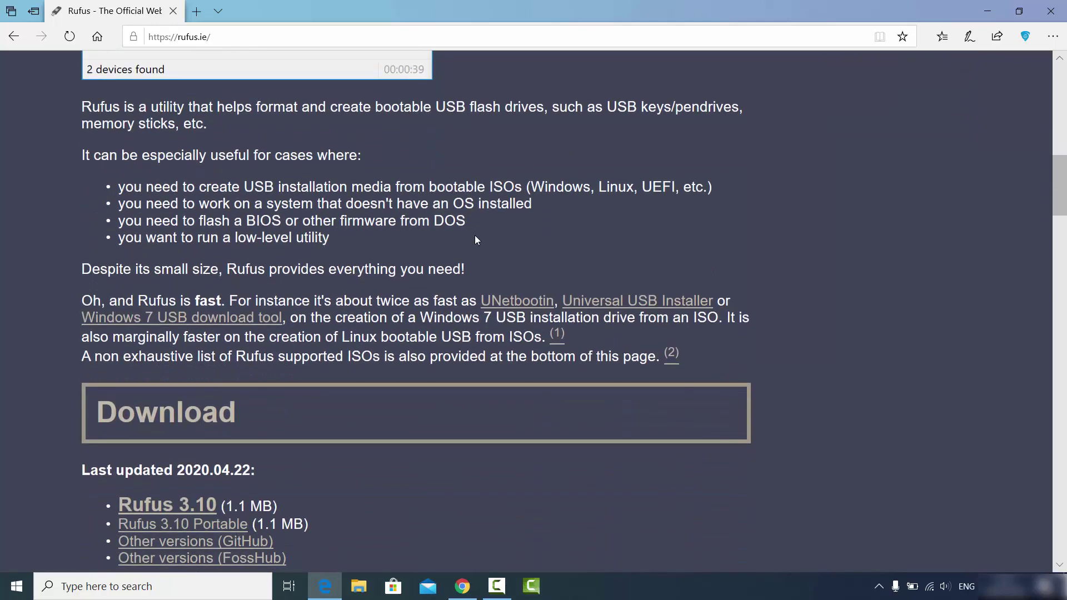
{"action": "scroll", "coordinate": [476, 239], "scroll_direction": "down", "scroll_amount": 2}
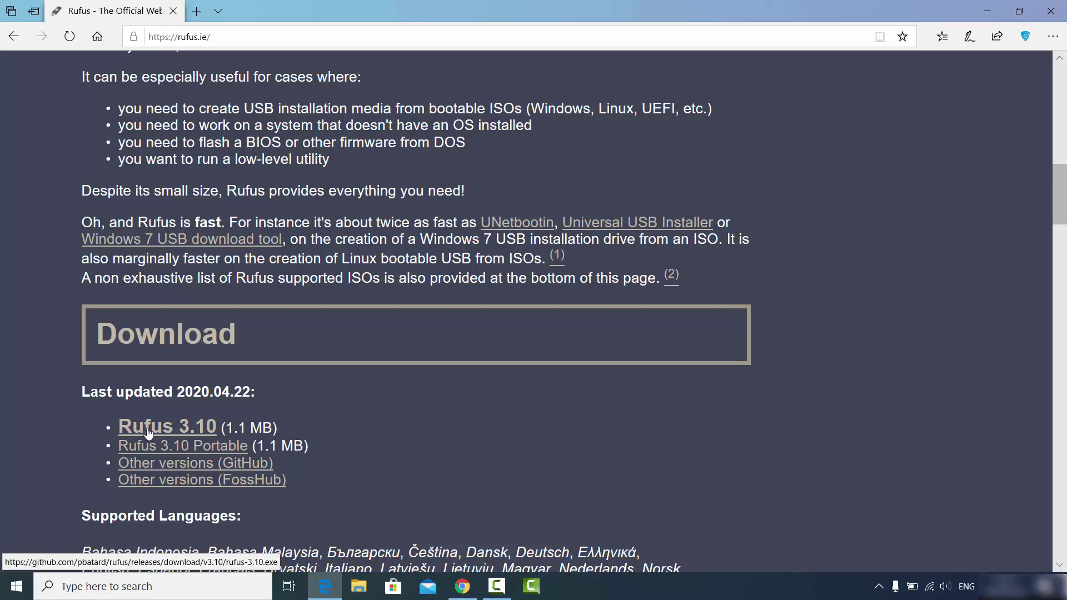
{"action": "left_click", "coordinate": [195, 433]}
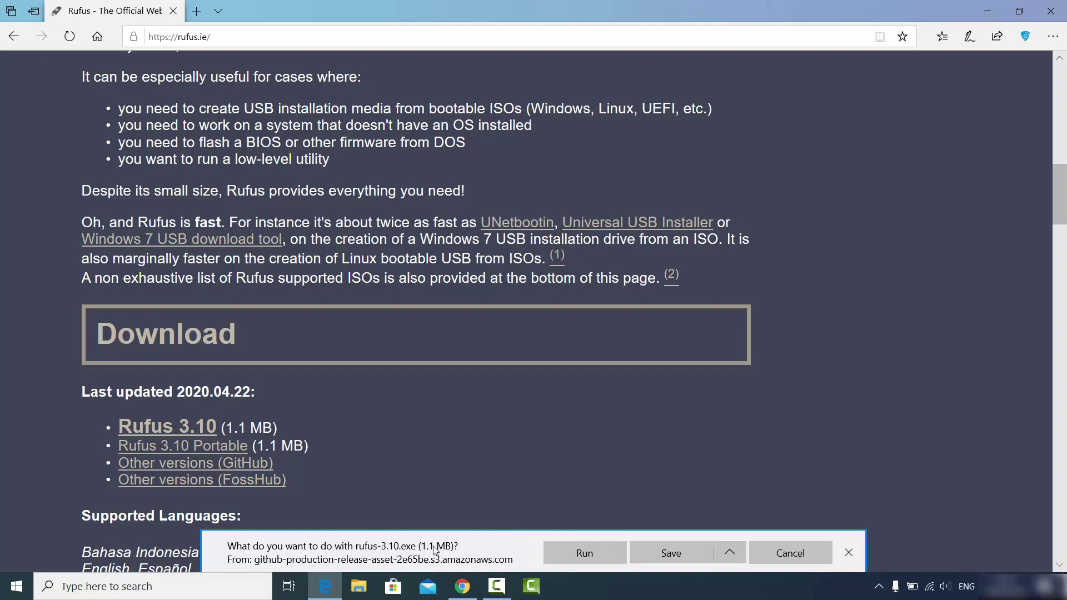
{"action": "left_click", "coordinate": [661, 555]}
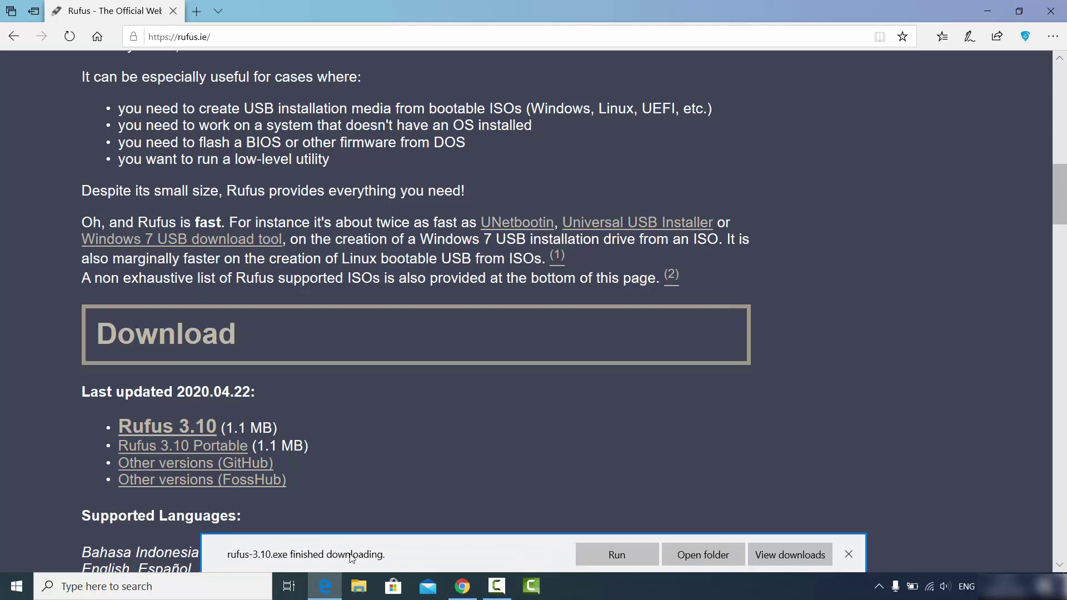
Step: Run rufus-3.10.exe from the Downloads folder with online update checks allowed, and close it again
{"action": "key", "text": "alt+o"}
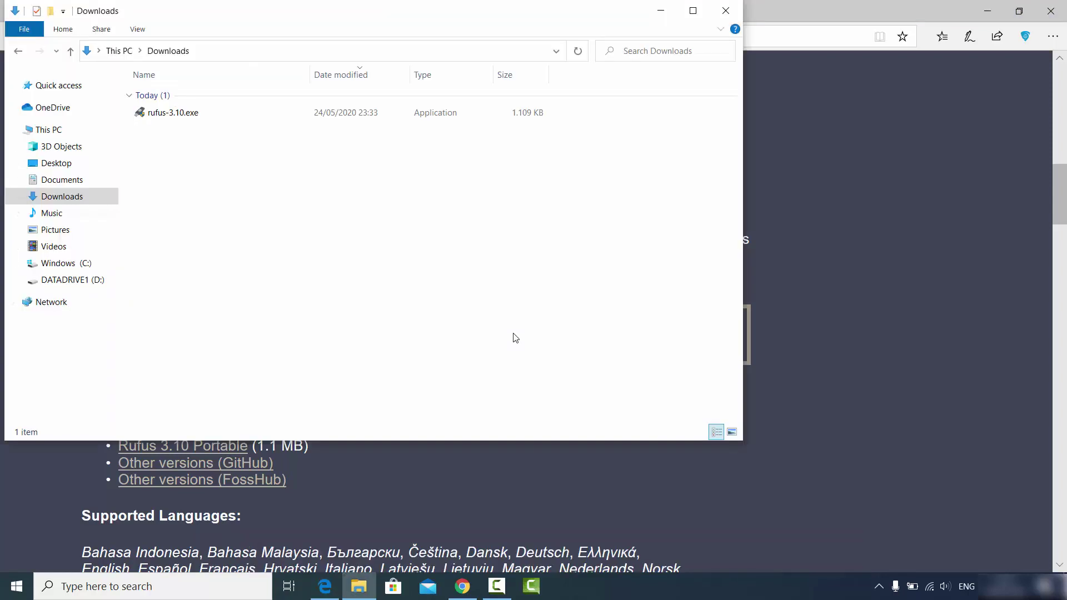
{"action": "double_click", "coordinate": [172, 113]}
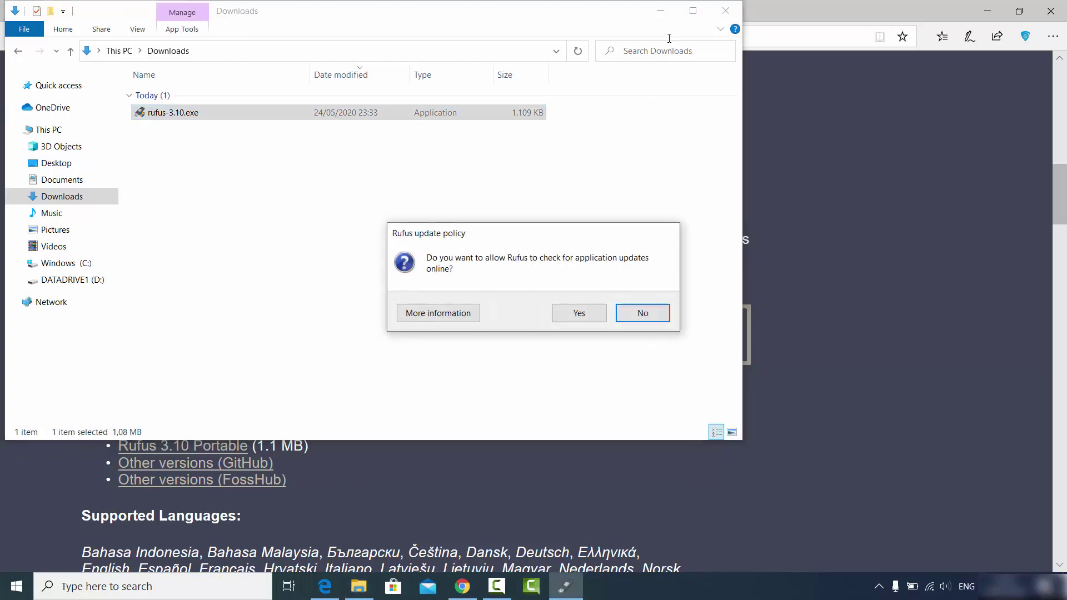
{"action": "left_click", "coordinate": [661, 11]}
{"action": "left_click", "coordinate": [978, 11]}
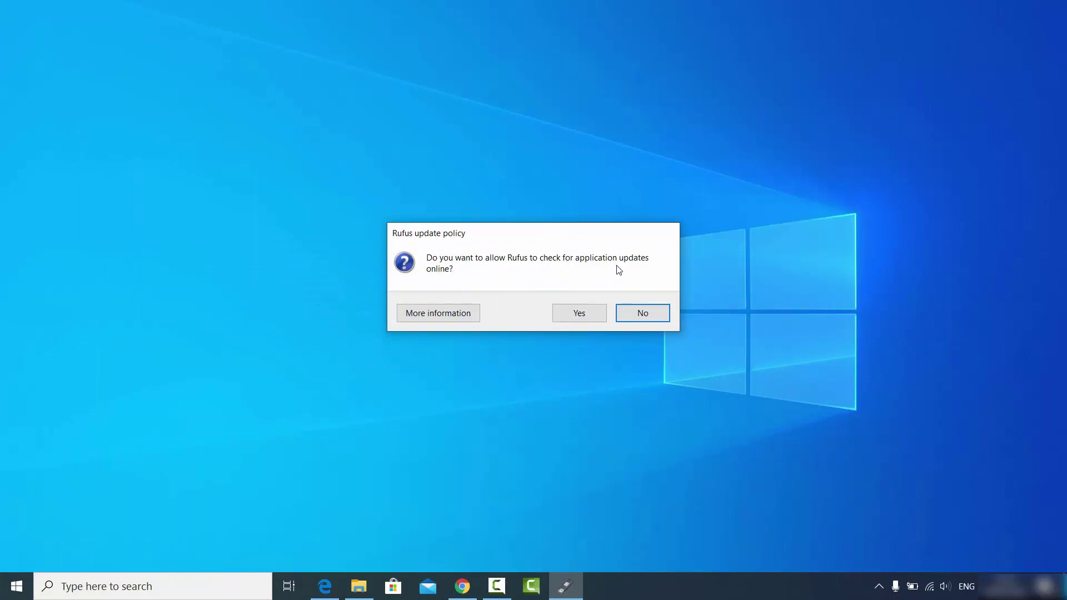
{"action": "left_click", "coordinate": [581, 315]}
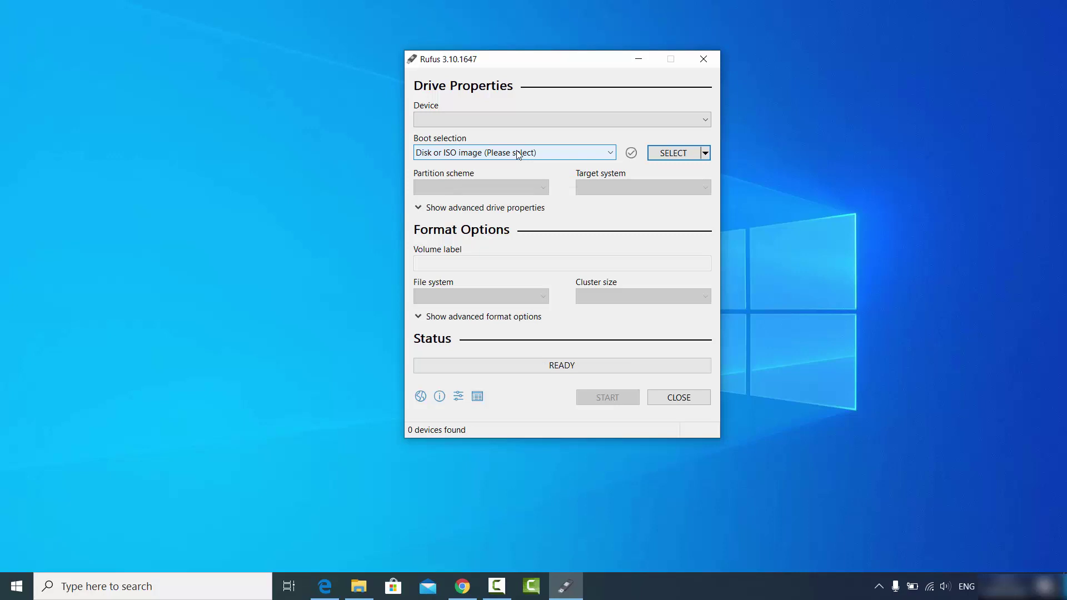
{"action": "key", "text": "alt+F4"}
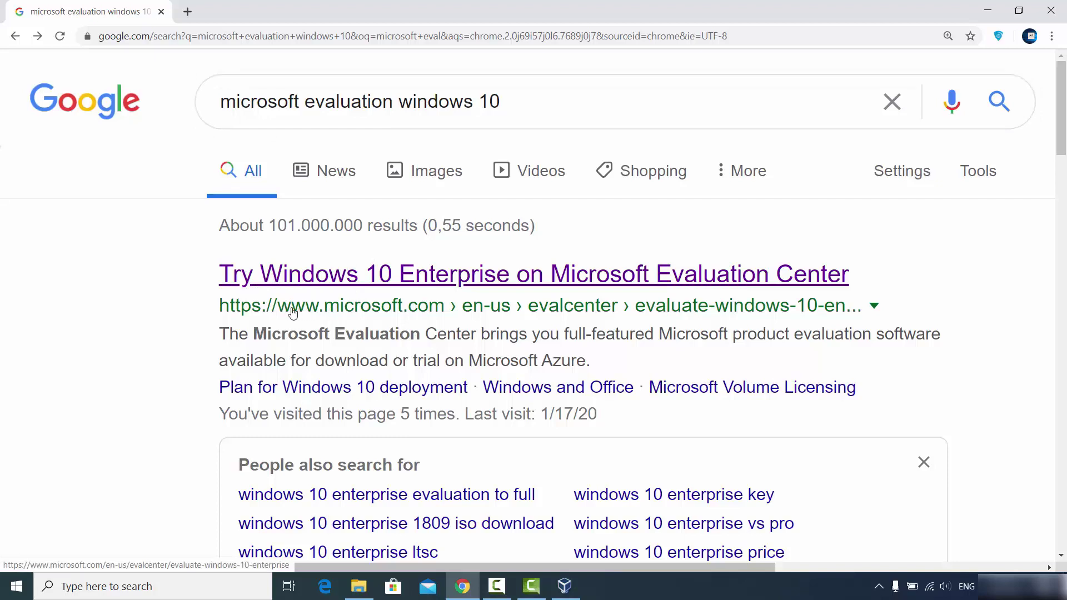
Step: Open the Windows 10 Enterprise page of the Microsoft Evaluation Center and continue with ISO - Enterprise to the registration form
{"action": "left_click", "coordinate": [512, 279]}
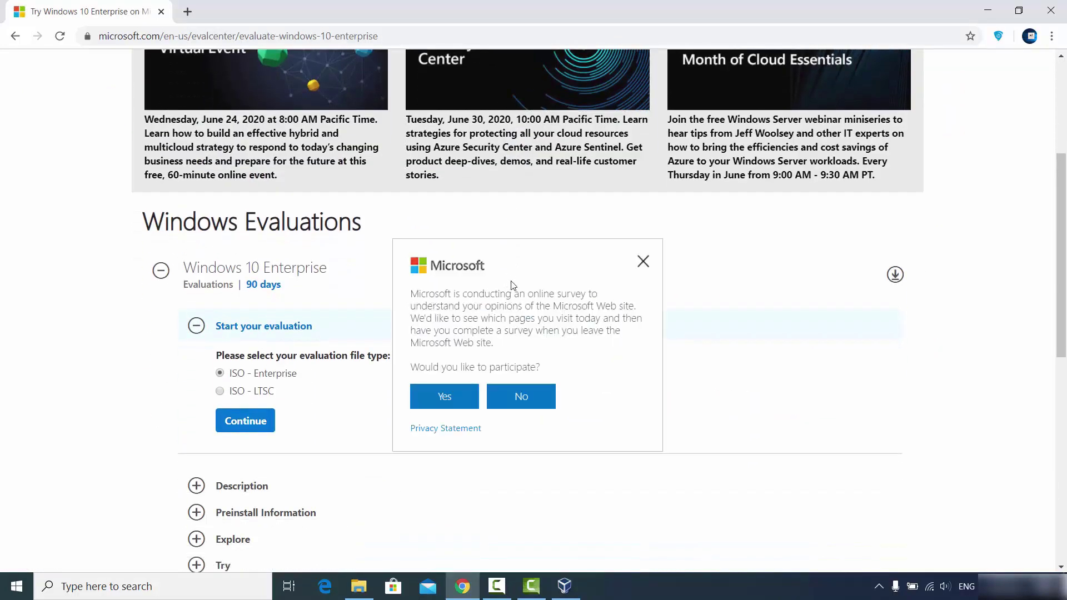
{"action": "left_click", "coordinate": [642, 261]}
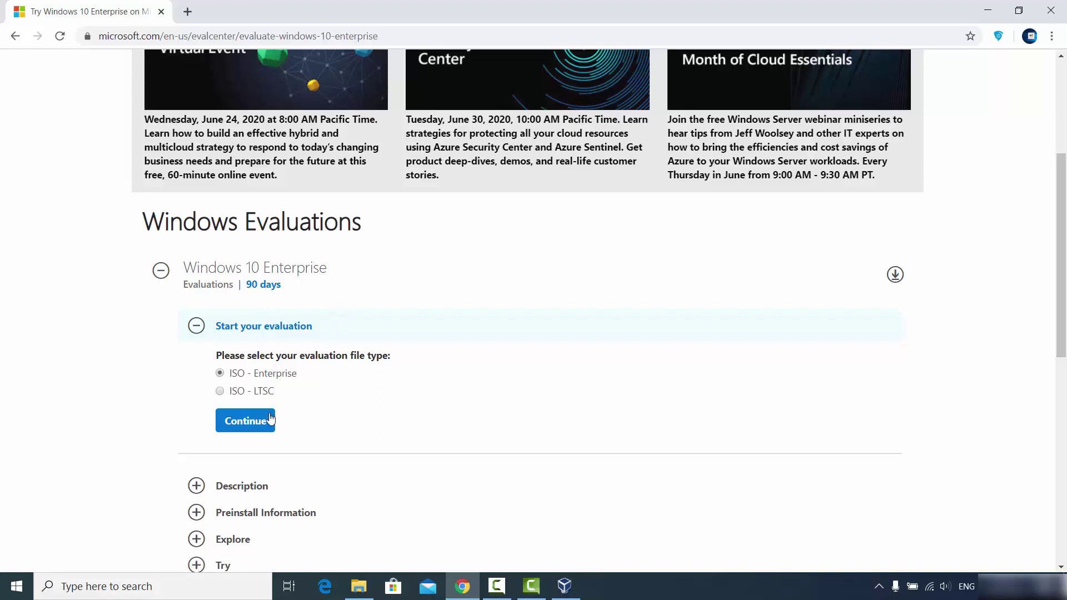
{"action": "left_click", "coordinate": [247, 422]}
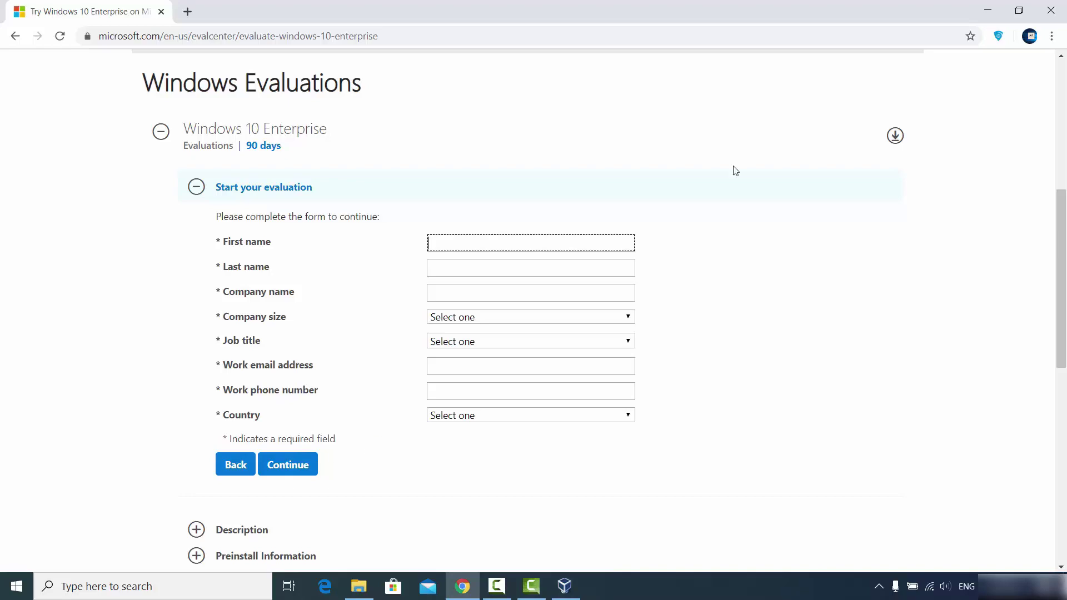
{"action": "left_click", "coordinate": [988, 10]}
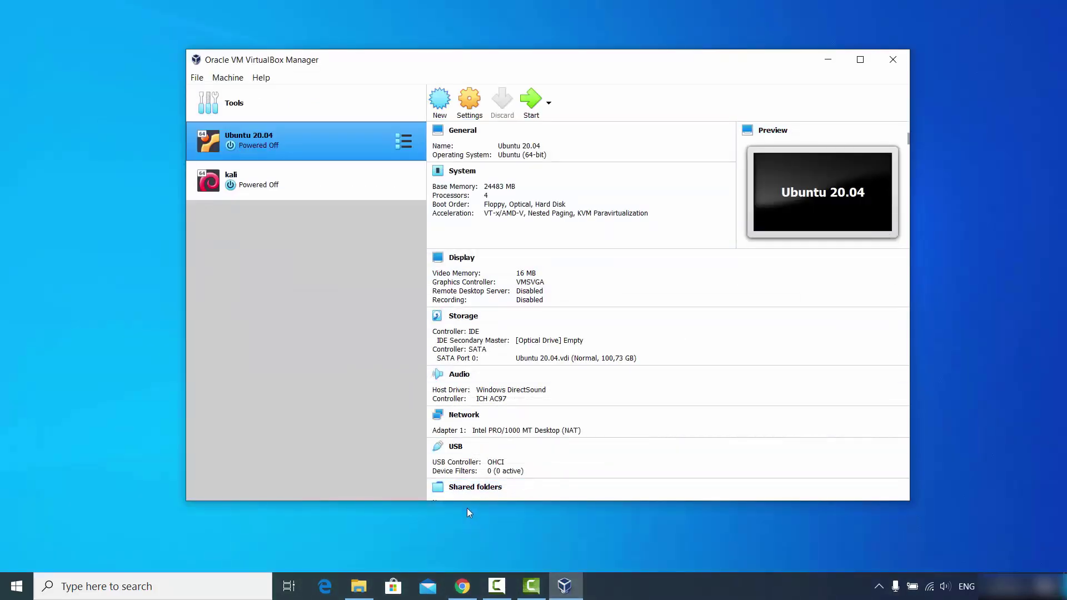
Step: Check the connected USB drive (E:) in This PC in File Explorer and return to Rufus
{"action": "left_click", "coordinate": [359, 586]}
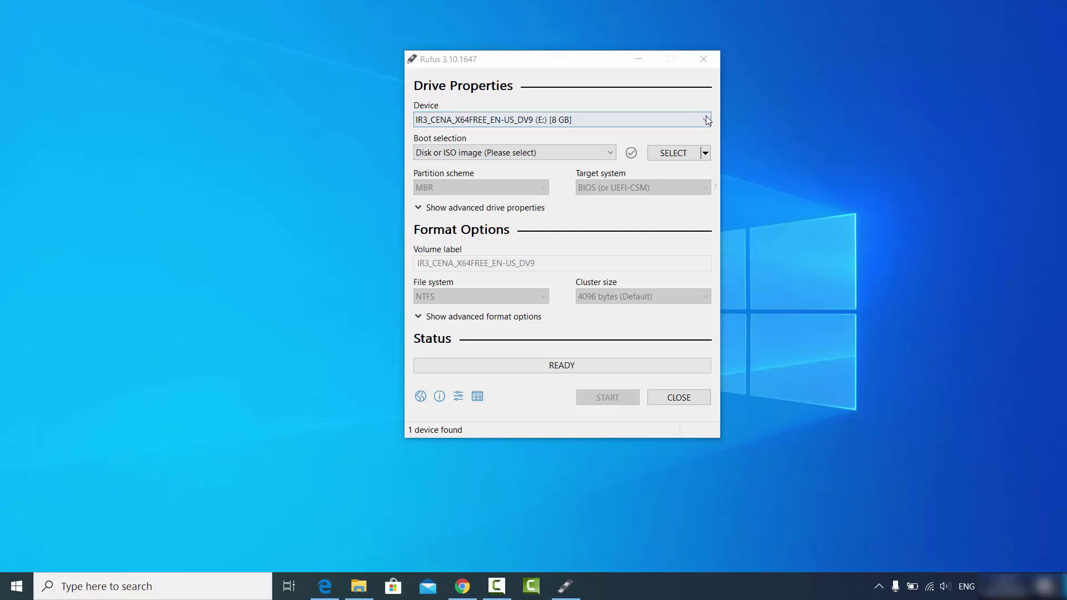
{"action": "key", "text": "super+e"}
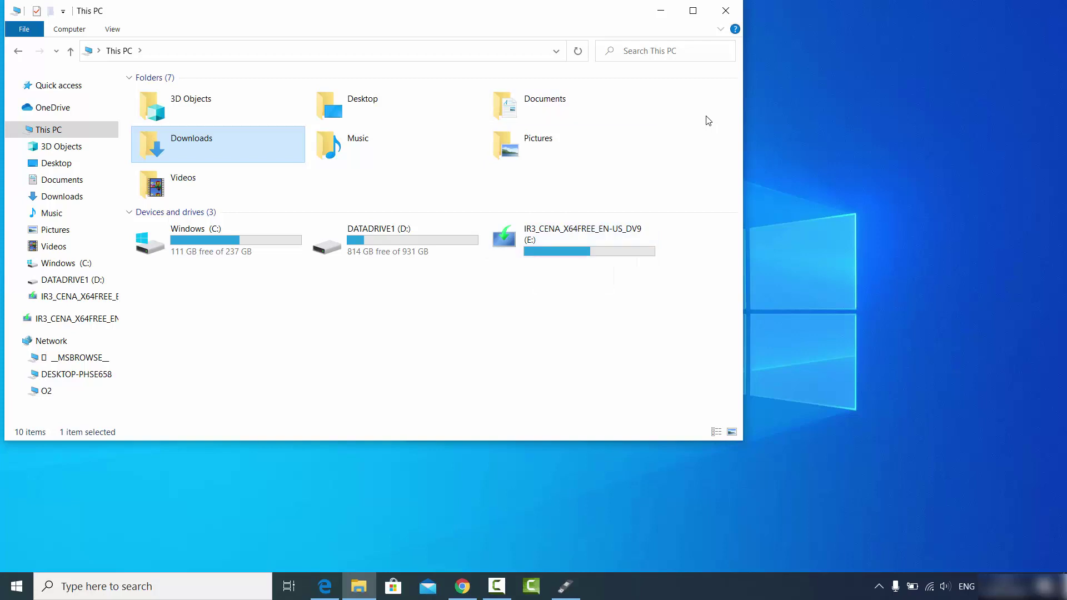
{"action": "key", "text": "super+Down"}
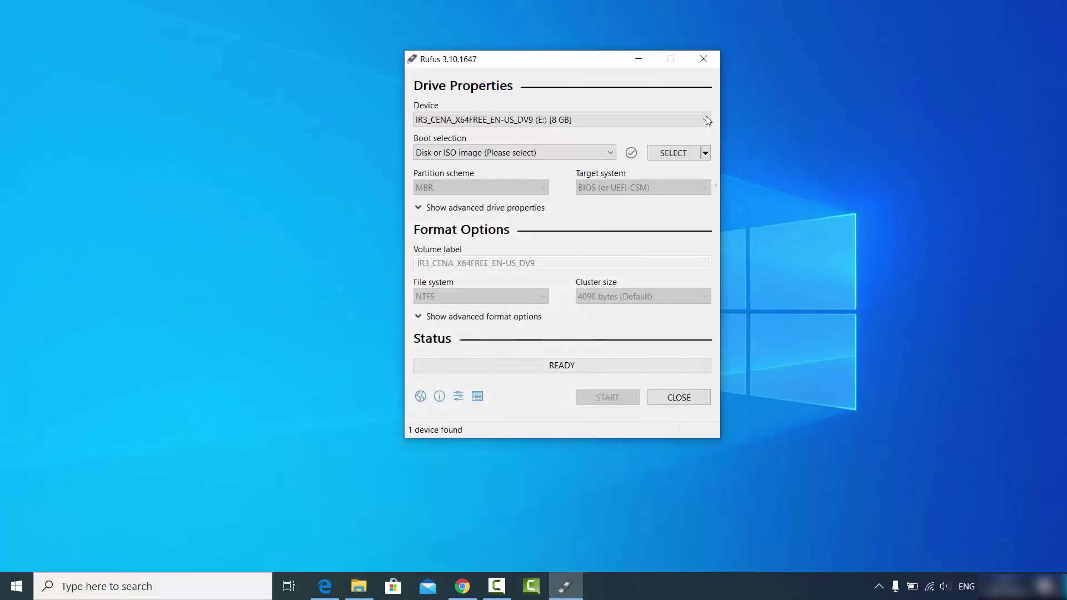
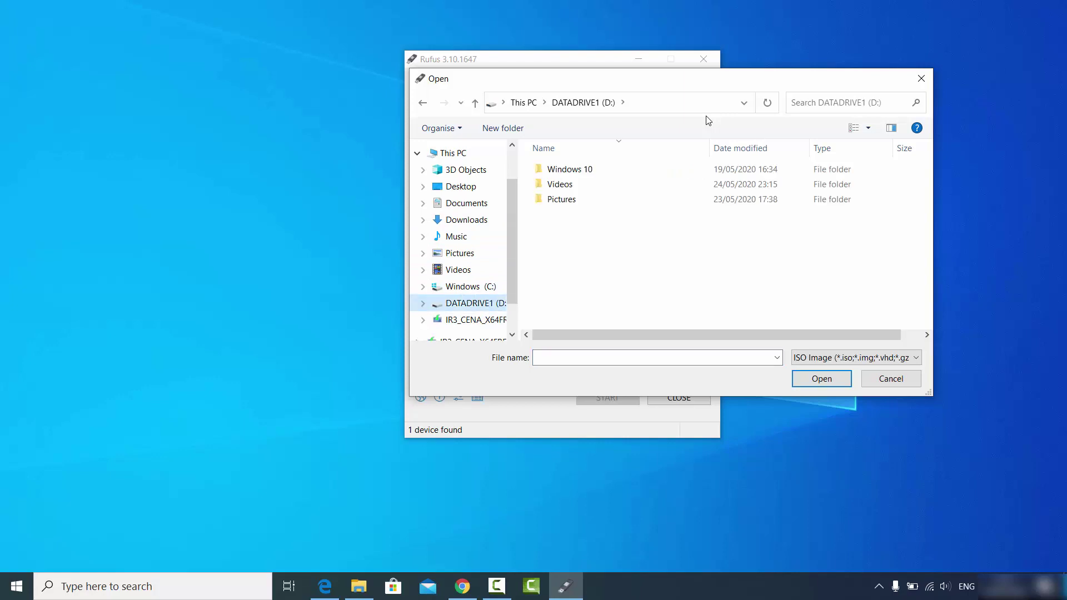
Step: Load the 18363.418 Windows 10 Enterprise disc image from the Windows 10 folder on drive D: as the boot selection
{"action": "key", "text": "Return"}
{"action": "key", "text": "Down"}
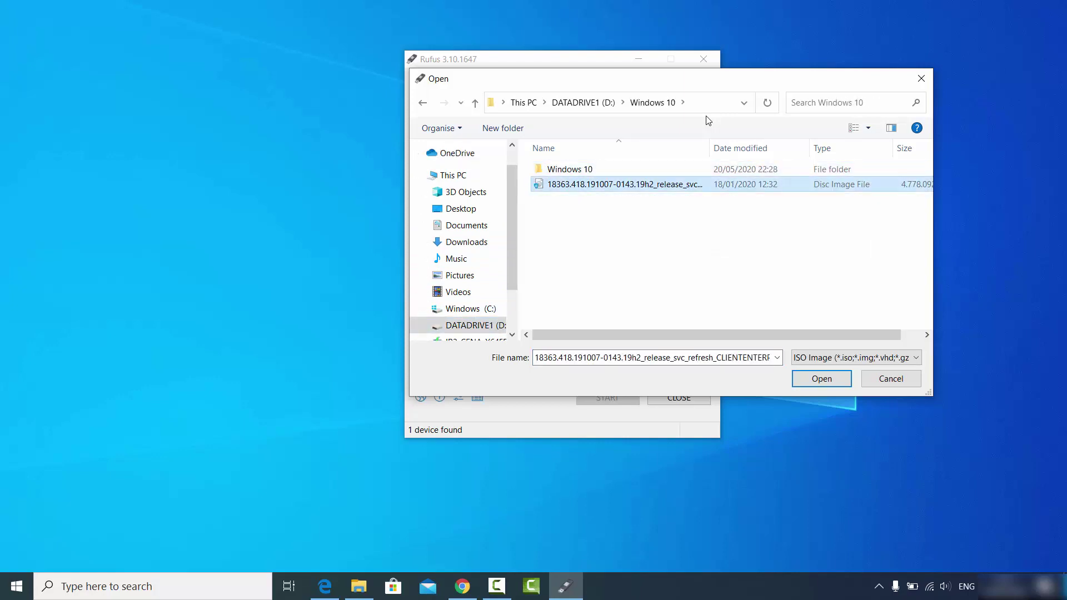
{"action": "key", "text": "Return"}
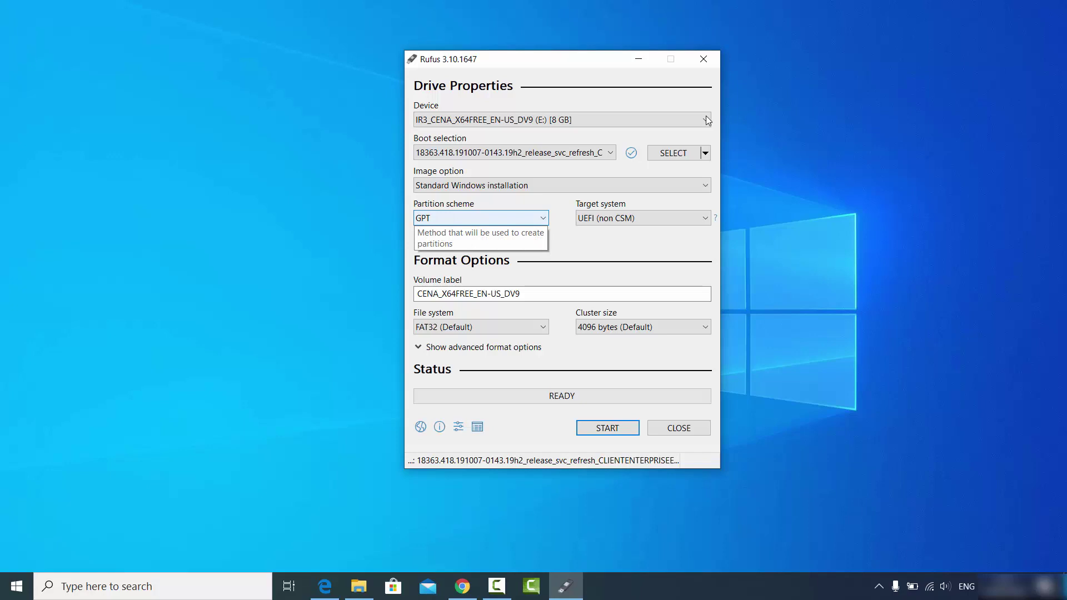
Step: Compare the partition scheme choices and select GPT
{"action": "key", "text": "alt+Down"}
{"action": "key", "text": "Up"}
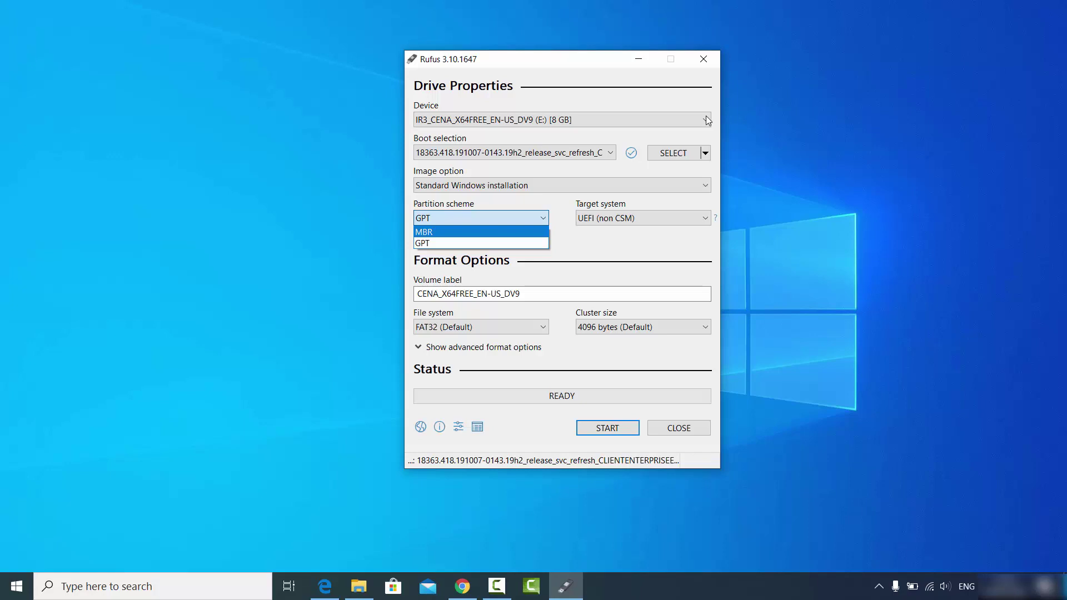
{"action": "key", "text": "Down"}
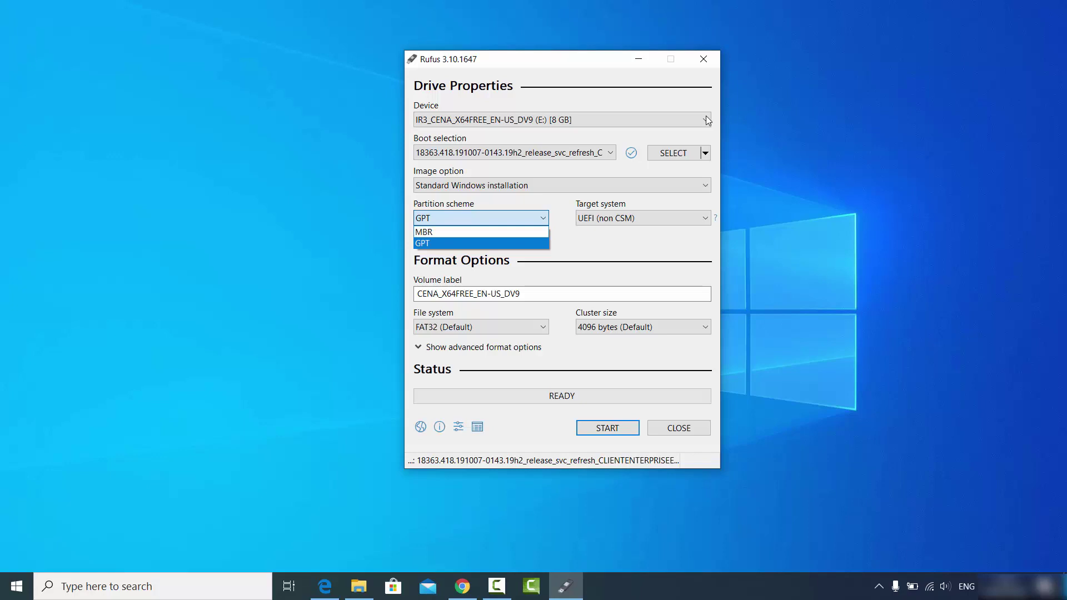
{"action": "key", "text": "Return"}
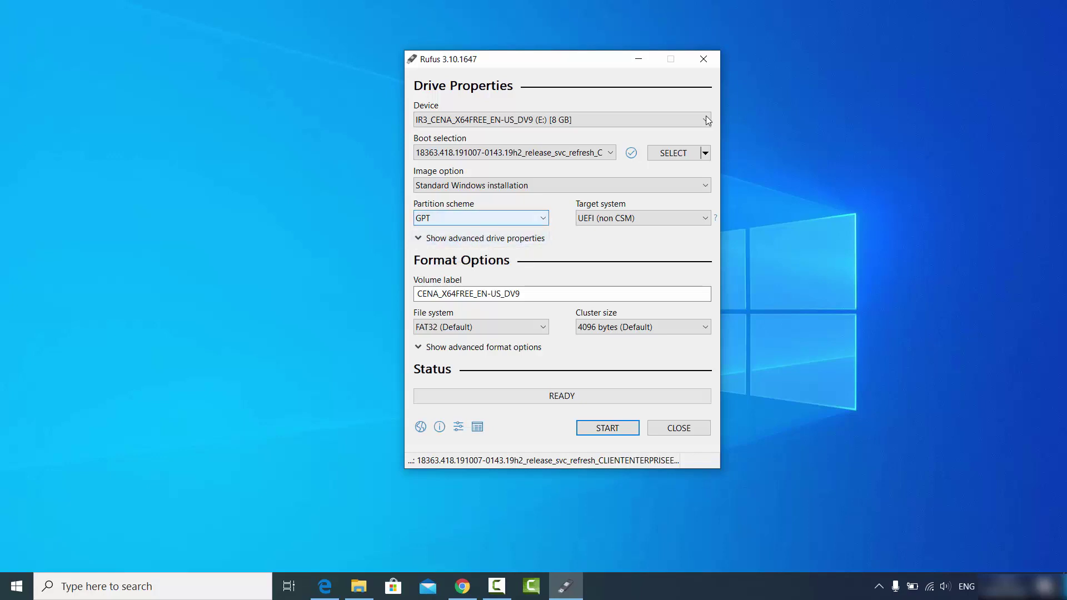
{"action": "key", "text": "shift+Tab"}
{"action": "key", "text": "shift+Tab"}
{"action": "key", "text": "shift+Tab"}
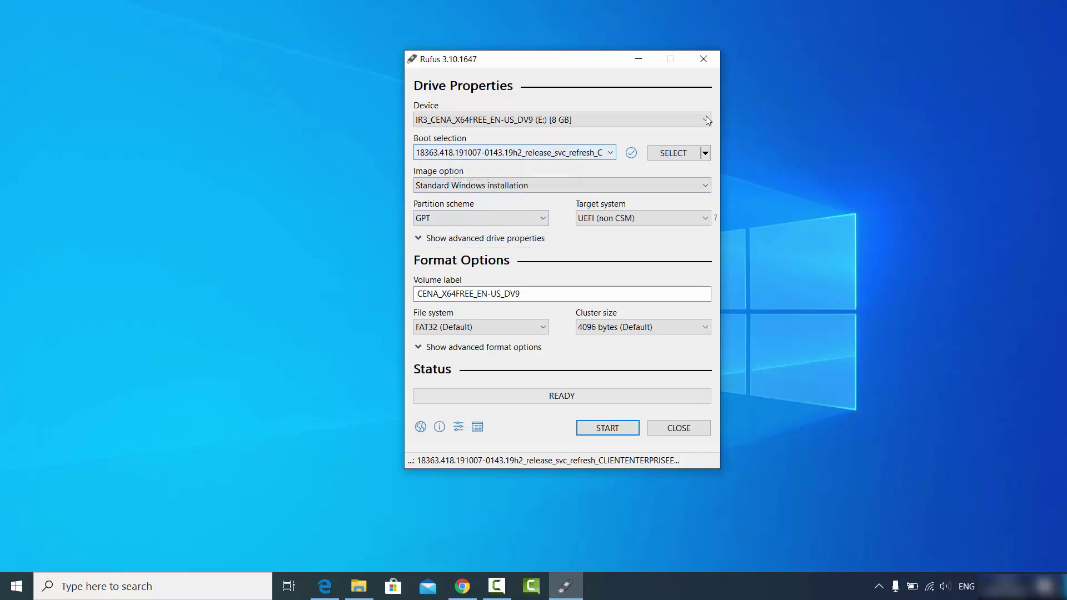
{"action": "key", "text": "Tab"}
{"action": "key", "text": "Tab"}
{"action": "key", "text": "Tab"}
{"action": "key", "text": "Tab"}
{"action": "key", "text": "Tab"}
{"action": "key", "text": "Tab"}
{"action": "key", "text": "Tab"}
{"action": "key", "text": "shift+Tab"}
{"action": "key", "text": "shift+Tab"}
{"action": "key", "text": "shift+Tab"}
{"action": "key", "text": "shift+Tab"}
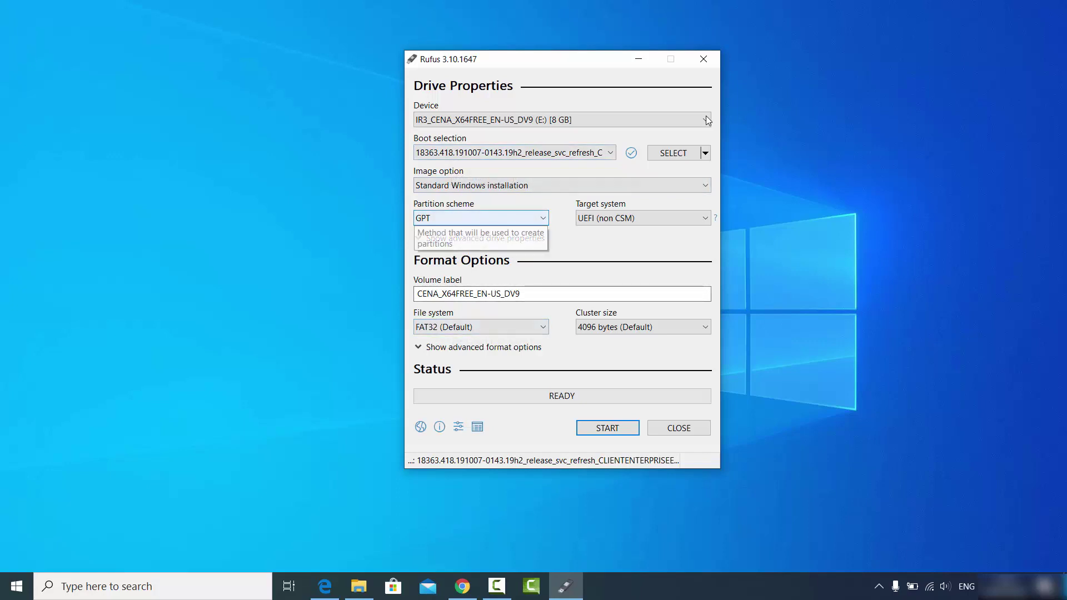
Step: Set the file system of the USB drive to NTFS
{"action": "key", "text": "Tab"}
{"action": "key", "text": "Tab"}
{"action": "key", "text": "Tab"}
{"action": "key", "text": "Tab"}
{"action": "key", "text": "alt+Down"}
{"action": "key", "text": "Down"}
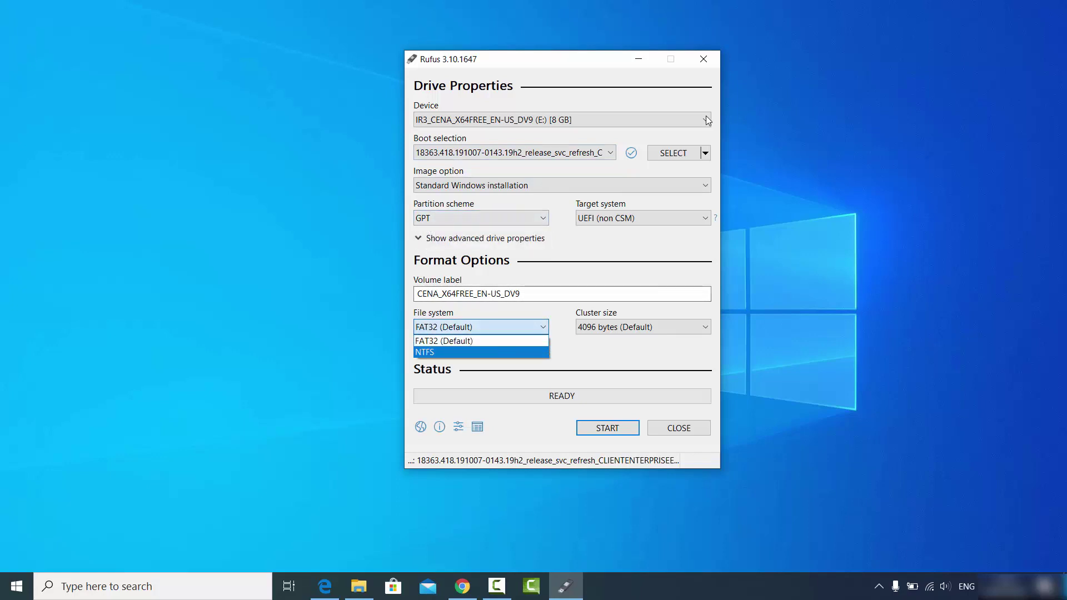
{"action": "key", "text": "Return"}
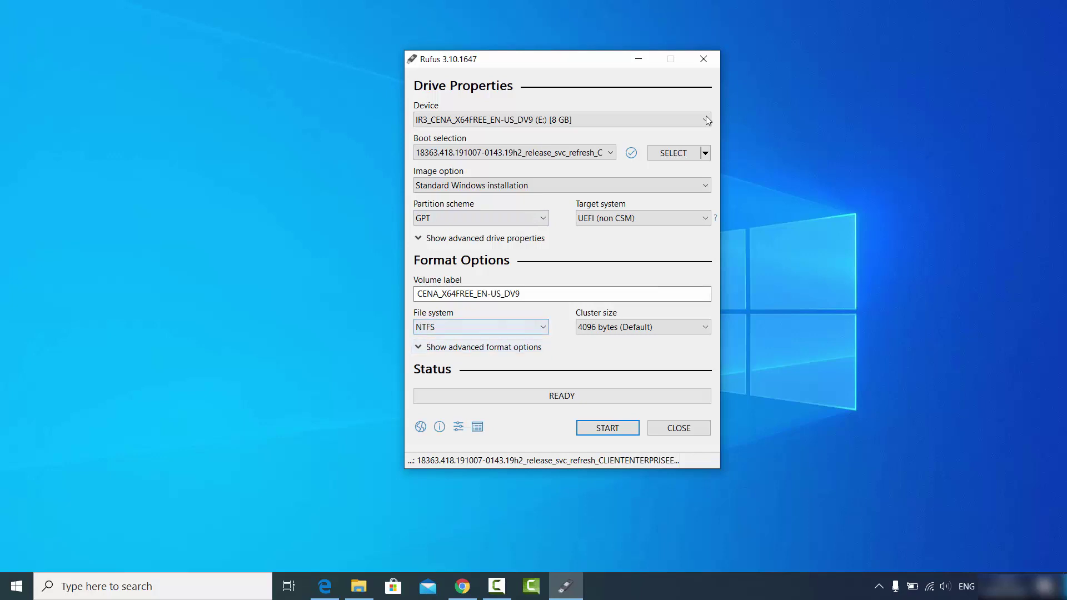
Step: Replace the volume label of the USB drive with "Windows 10"
{"action": "key", "text": "Tab"}
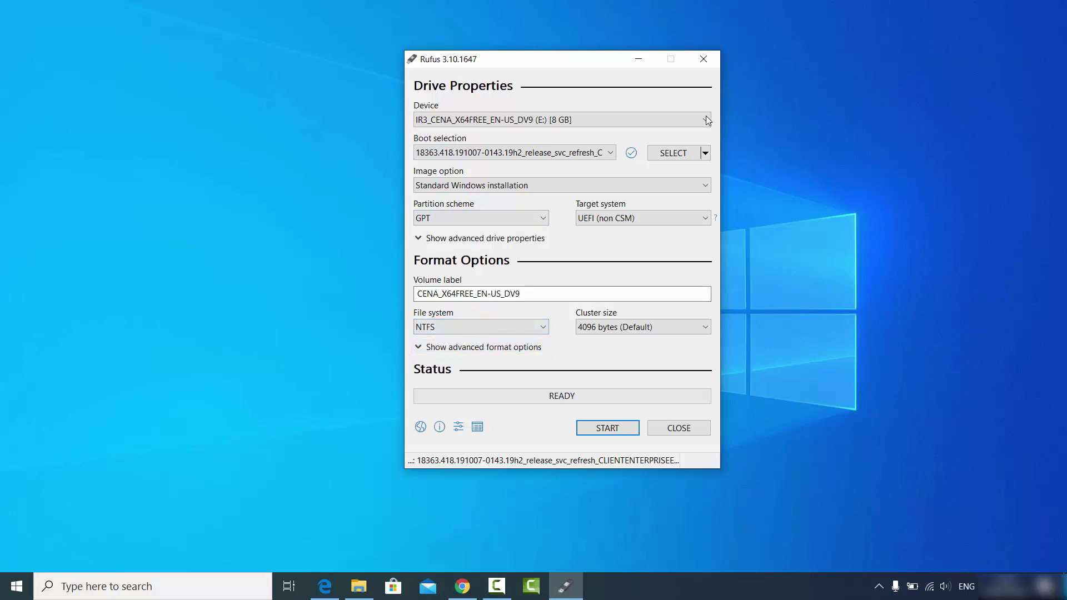
{"action": "key", "text": "shift+Tab"}
{"action": "key", "text": "End"}
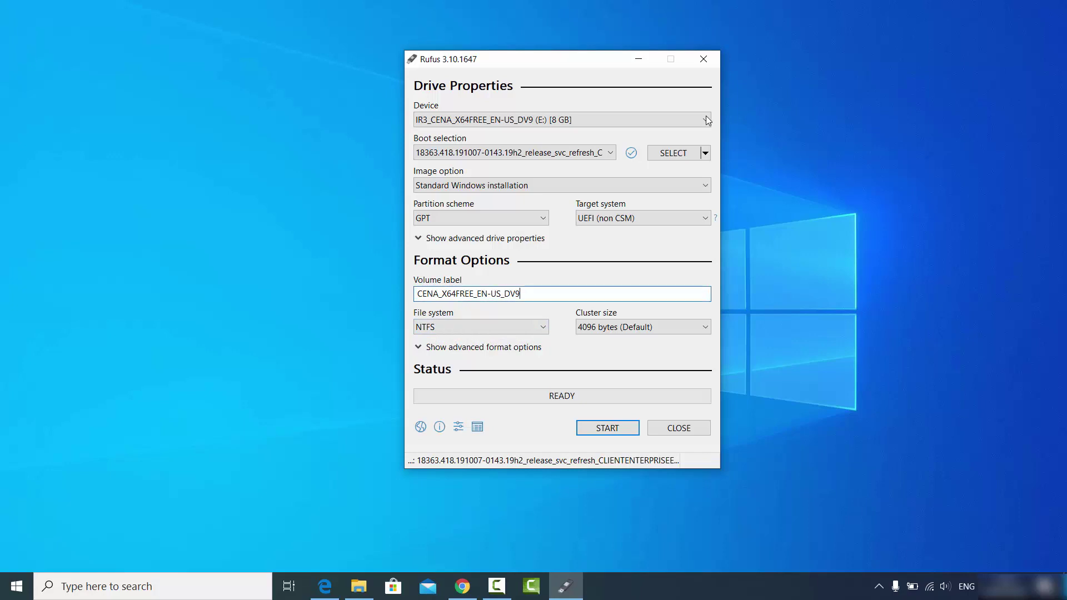
{"action": "key", "text": "shift+Left"}
{"action": "key", "text": "shift+Left"}
{"action": "key", "text": "shift+Left"}
{"action": "key", "text": "shift+Left"}
{"action": "key", "text": "shift+Left"}
{"action": "key", "text": "shift+Left"}
{"action": "key", "text": "shift+Left"}
{"action": "key", "text": "shift+Left"}
{"action": "key", "text": "shift+Left"}
{"action": "key", "text": "shift+Left"}
{"action": "key", "text": "shift+Left"}
{"action": "key", "text": "shift+Left"}
{"action": "key", "text": "shift+Left"}
{"action": "key", "text": "shift+Left"}
{"action": "key", "text": "shift+Left"}
{"action": "key", "text": "shift+Left"}
{"action": "key", "text": "shift+Left"}
{"action": "key", "text": "shift+Left"}
{"action": "key", "text": "shift+Left"}
{"action": "key", "text": "shift+Left"}
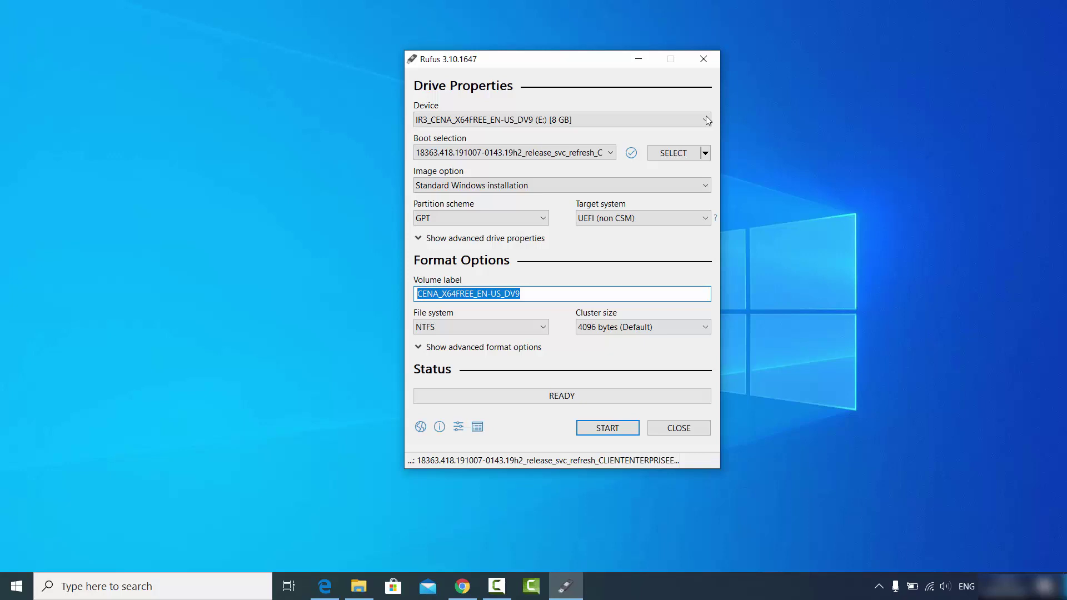
{"action": "key", "text": "BackSpace"}
{"action": "type", "text": "Win"}
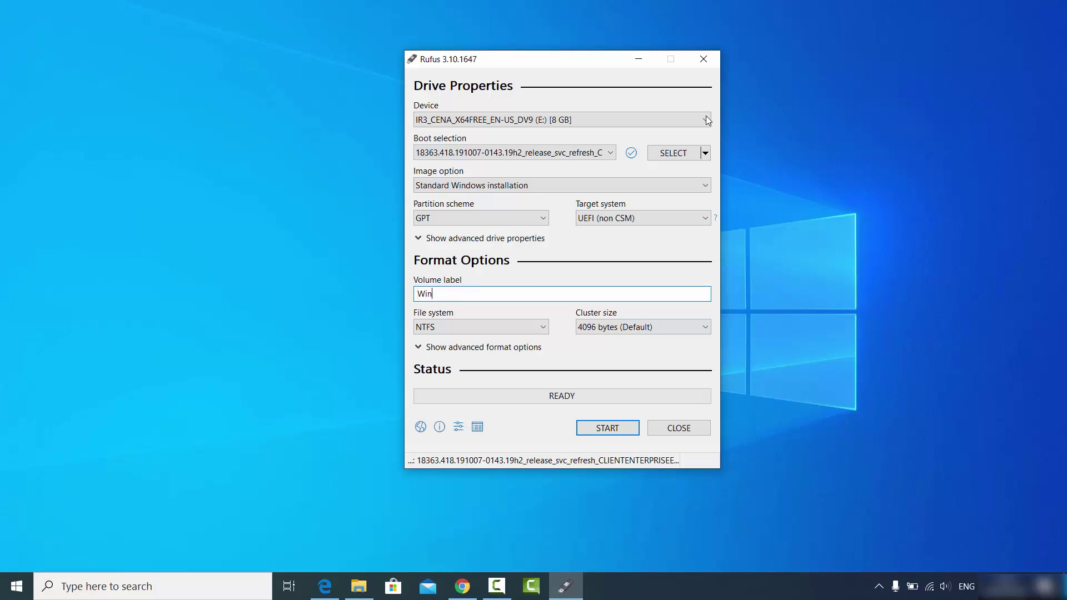
{"action": "type", "text": "dows 10"}
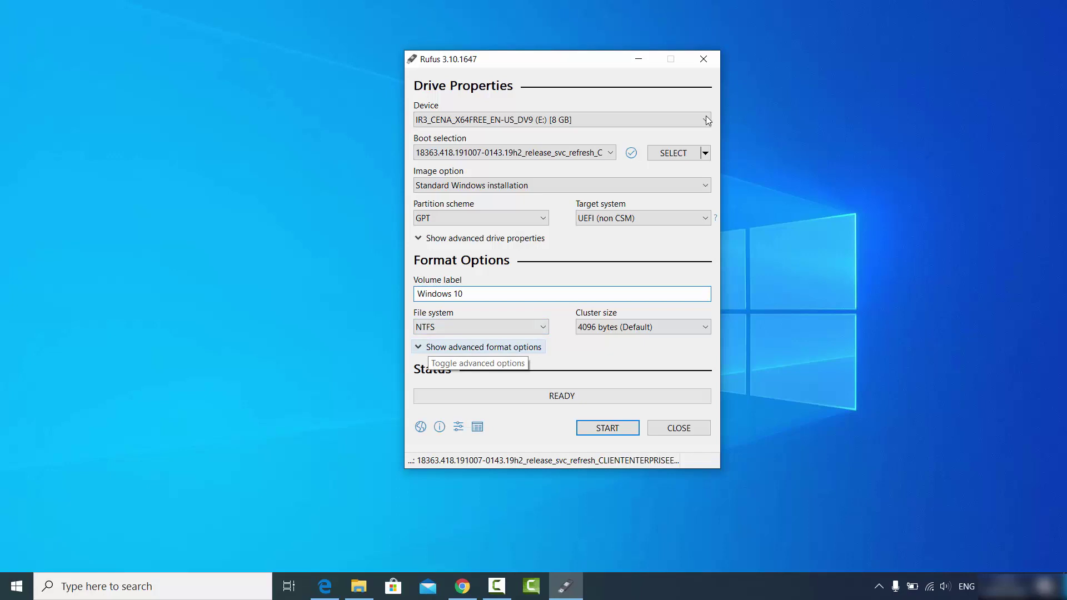
Step: Review the advanced format options and start creating the bootable drive, accepting that all data on the USB device is destroyed
{"action": "left_click", "coordinate": [477, 347]}
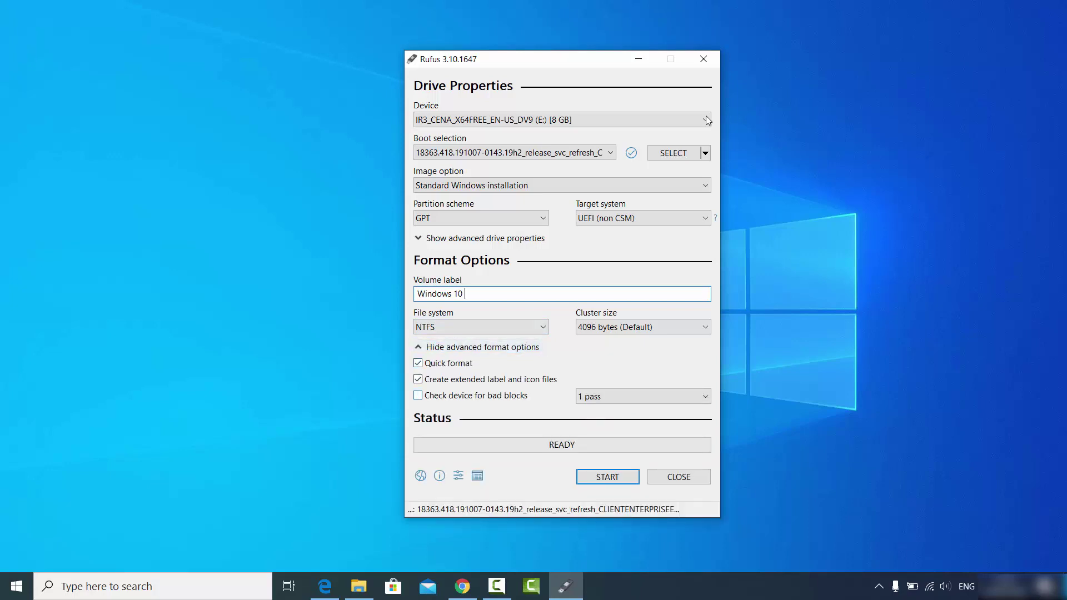
{"action": "left_click", "coordinate": [478, 347]}
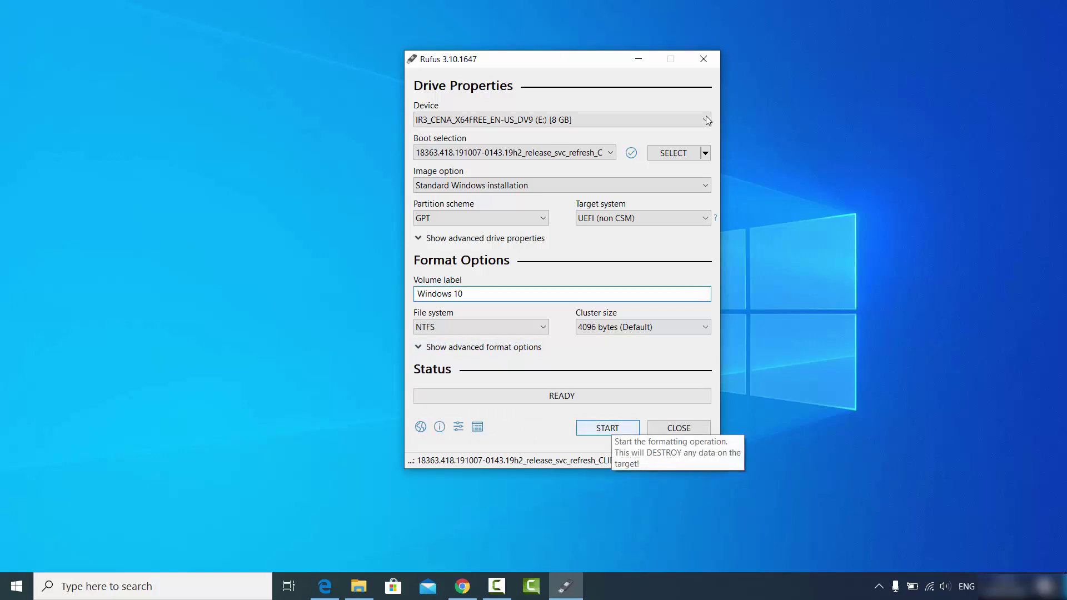
{"action": "key", "text": "Return"}
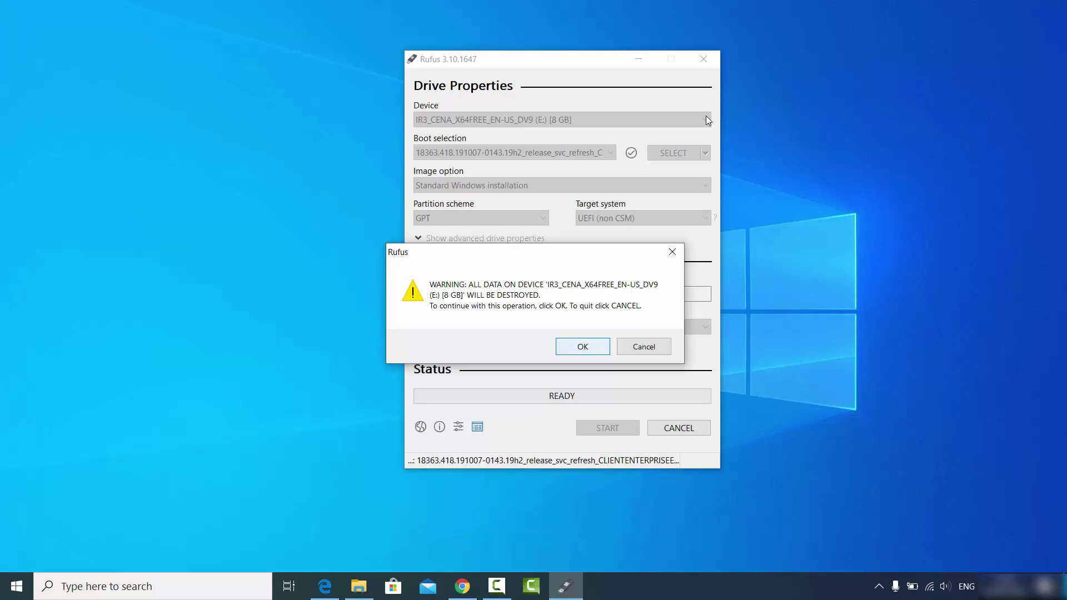
{"action": "key", "text": "Return"}
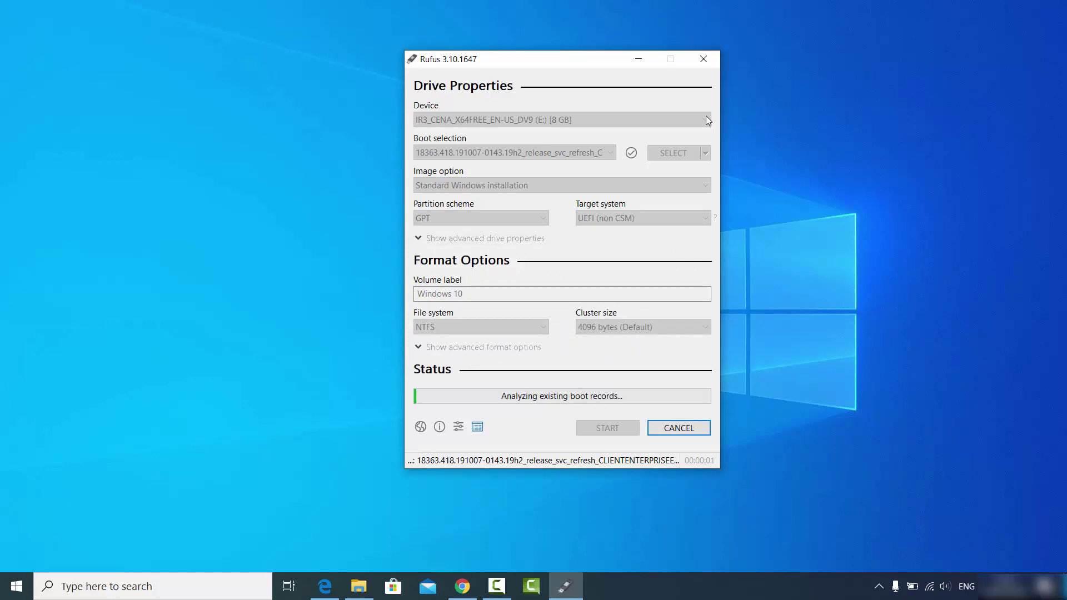